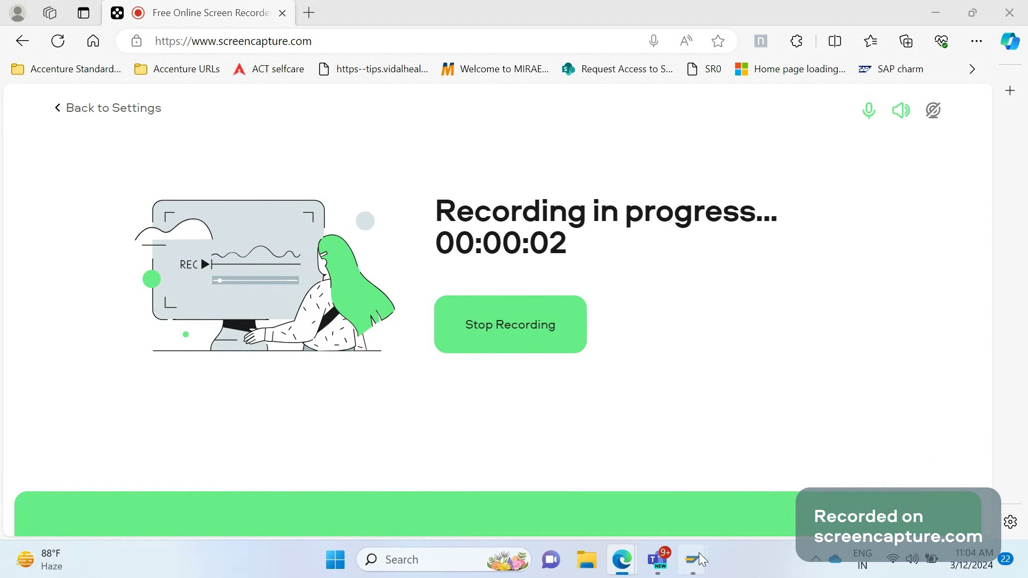
Bring the SAP Display Sales Order initial screen to the front from the taskbar
click(692, 560)
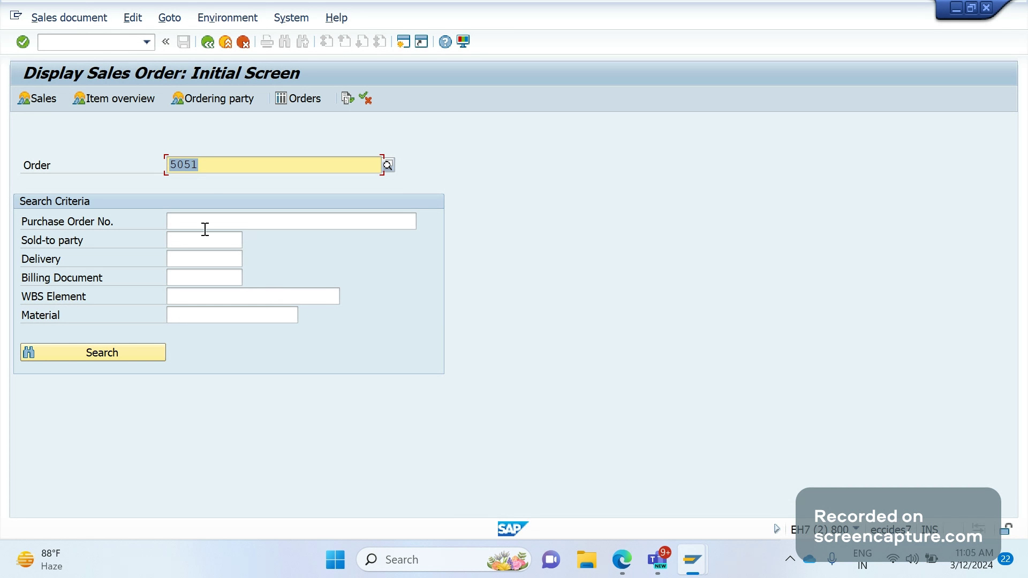
Display sales order 5051 from the initial screen
click(209, 164)
double_click(208, 164)
key(Return)
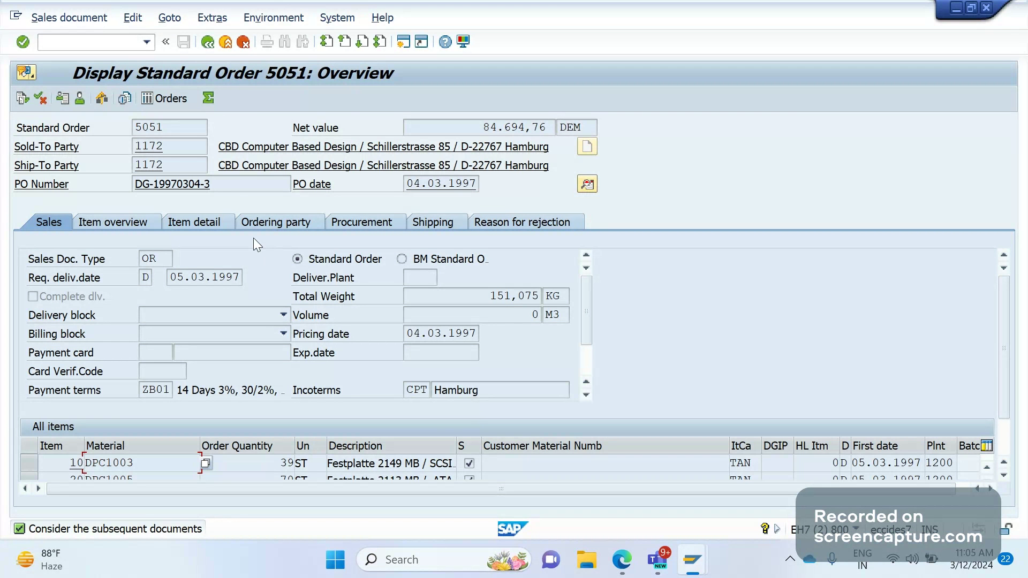
Review the order's two BA00 Order Confirmation header outputs, then go back to the overview
click(213, 20)
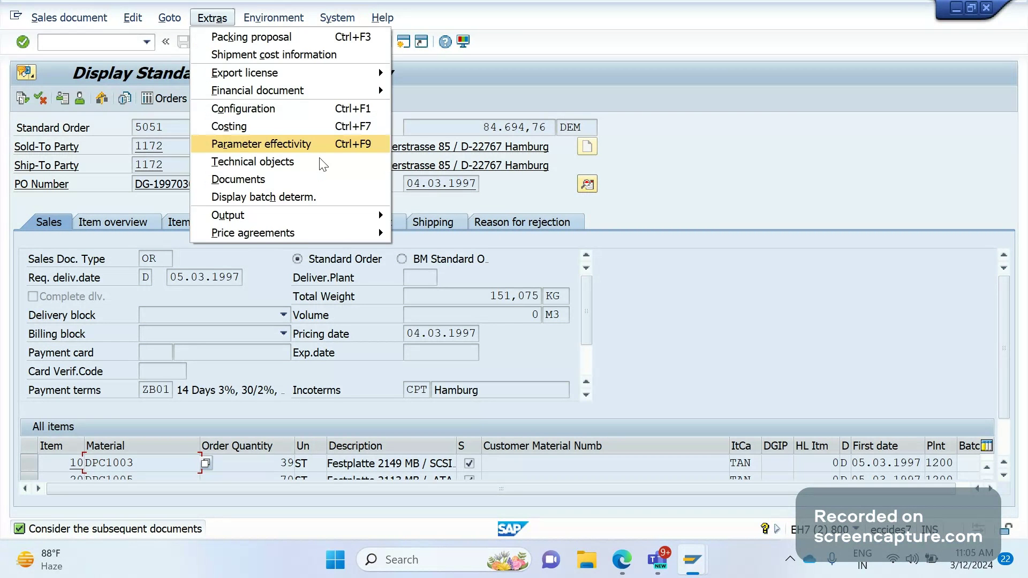
mouse_move(358, 213)
mouse_move(445, 217)
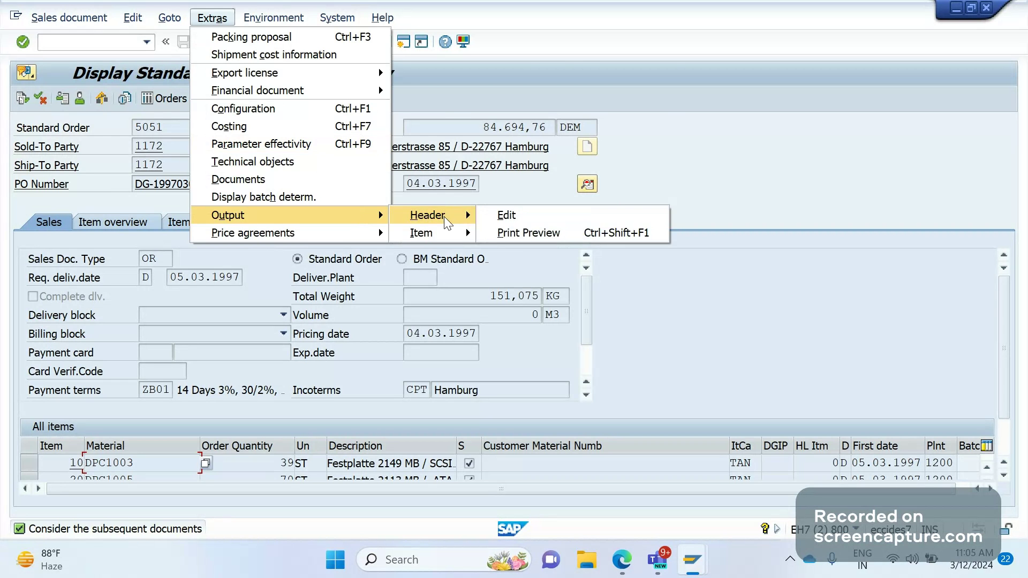
click(507, 215)
drag(92, 182, 78, 184)
double_click(78, 183)
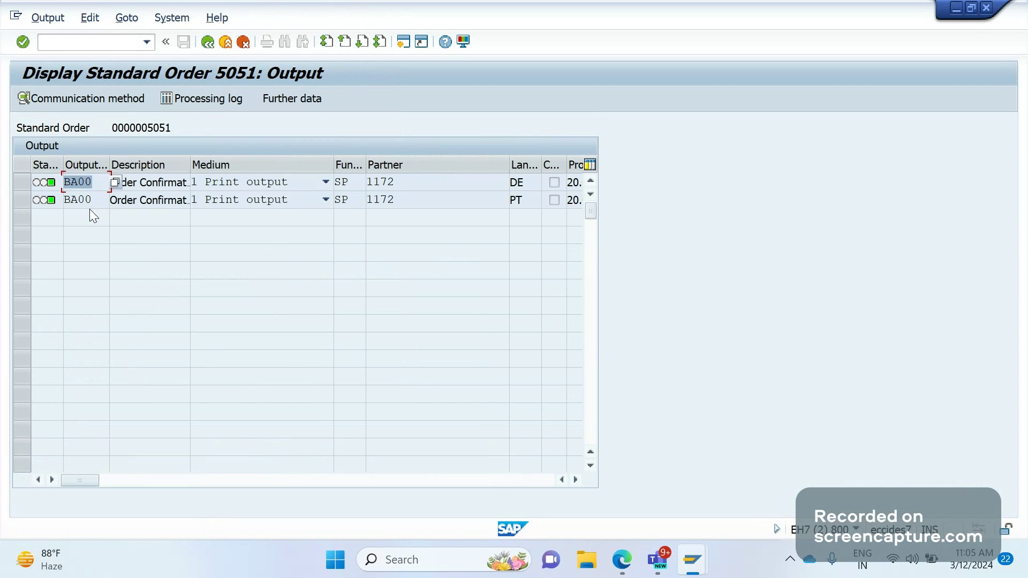
key(Down)
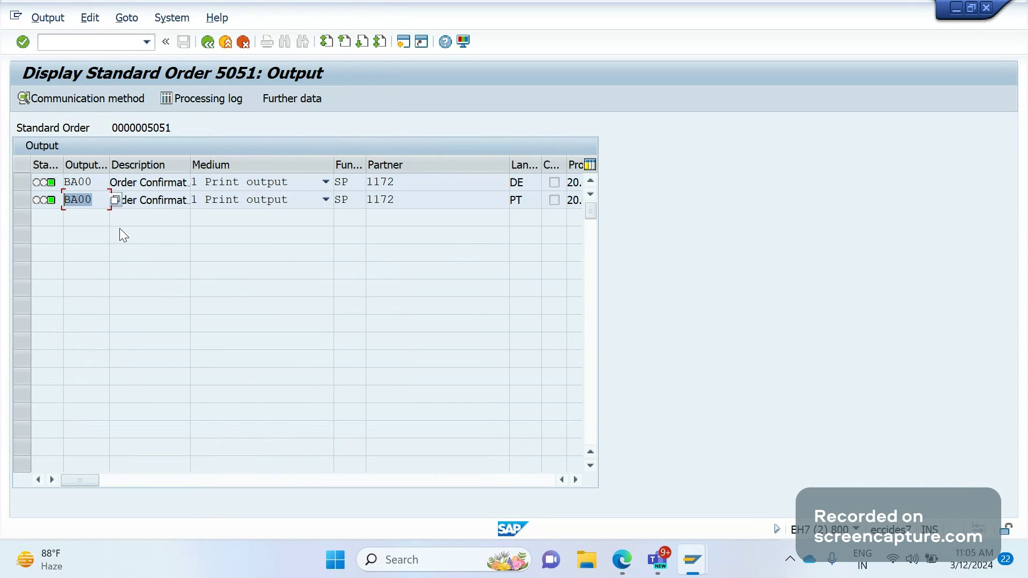
click(202, 47)
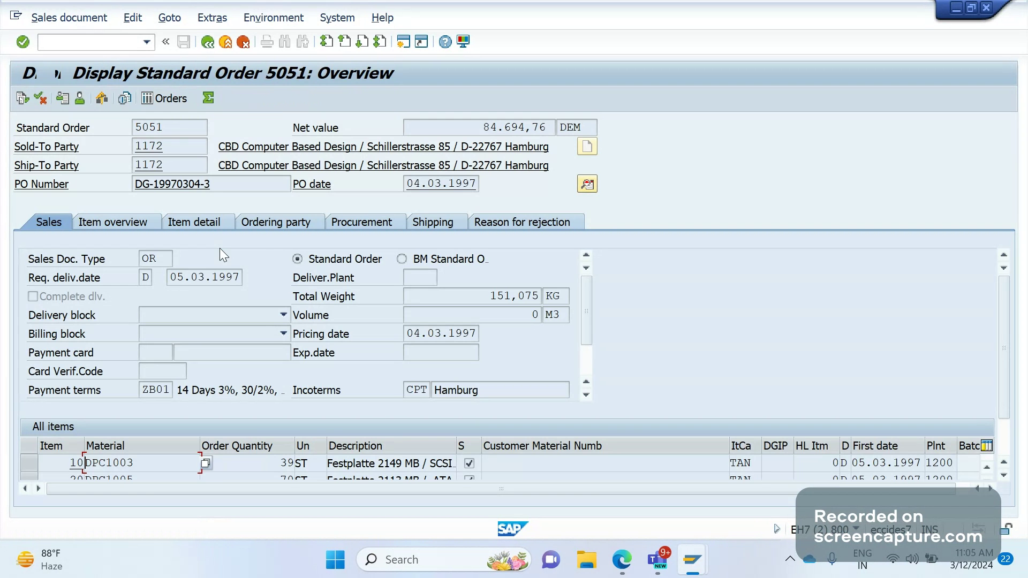
From the initial screen, issue output for order 5051 and print-preview its BA00 confirmation twice
click(203, 39)
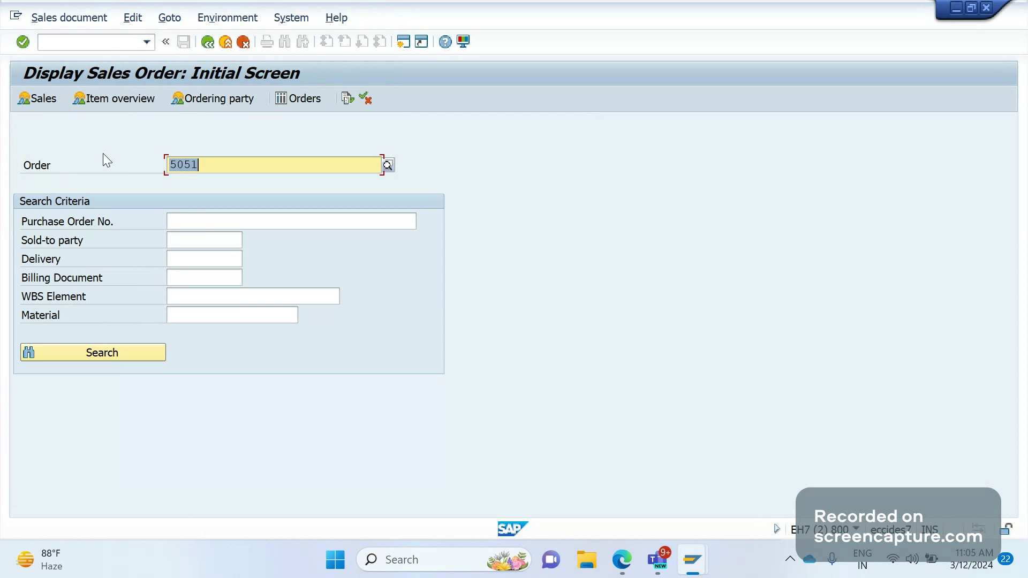
click(70, 18)
click(90, 109)
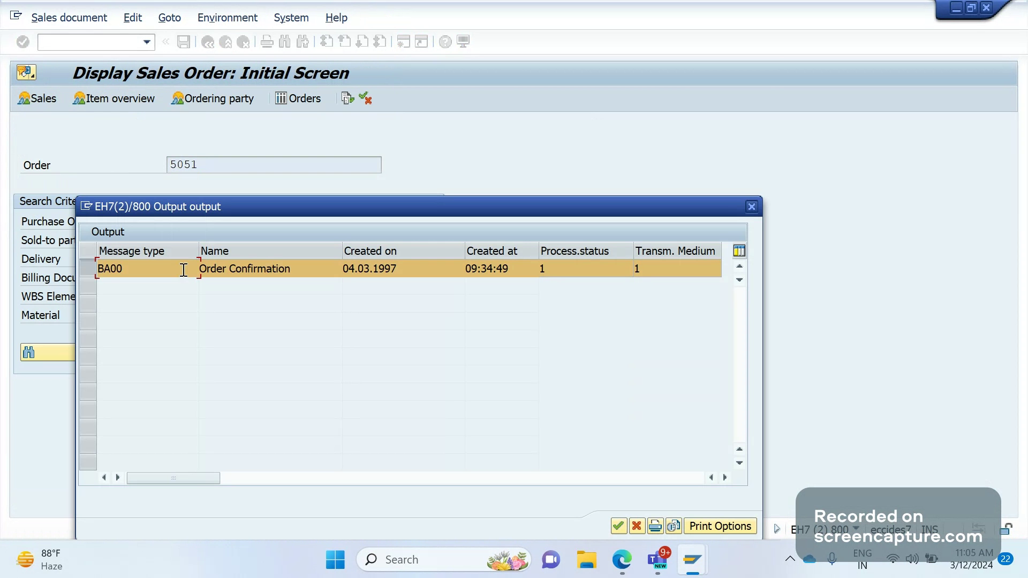
click(672, 530)
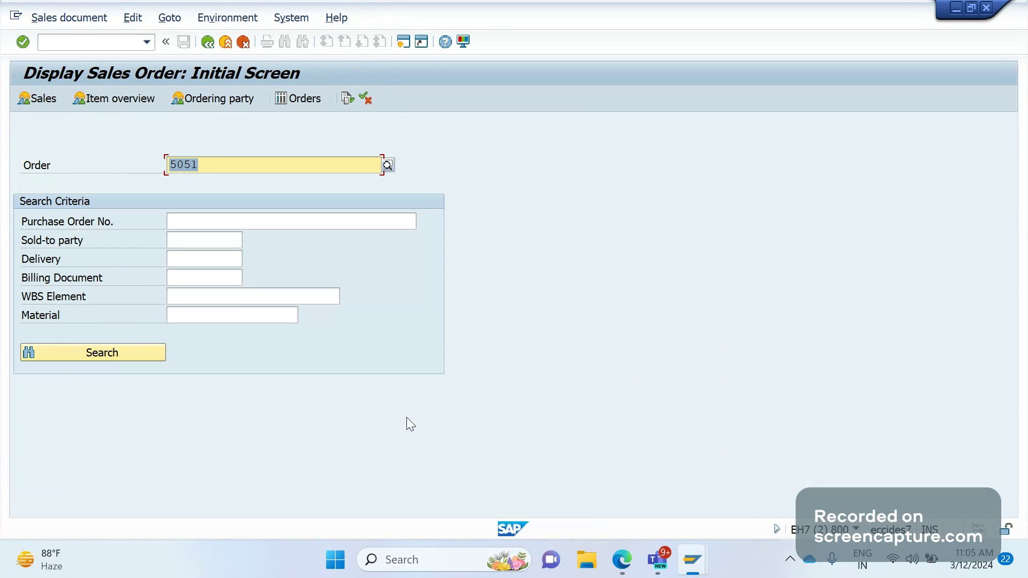
click(58, 24)
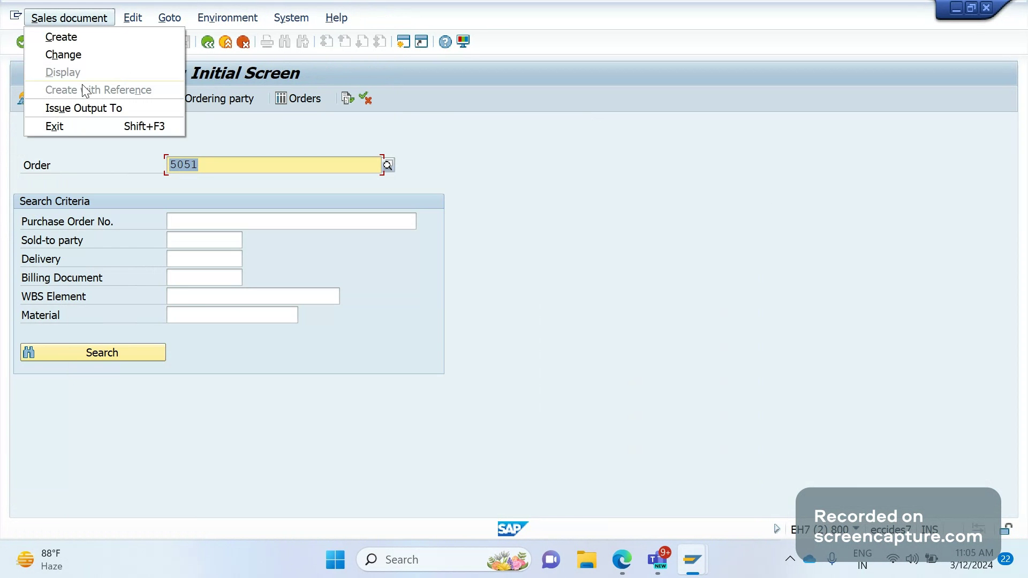
click(83, 107)
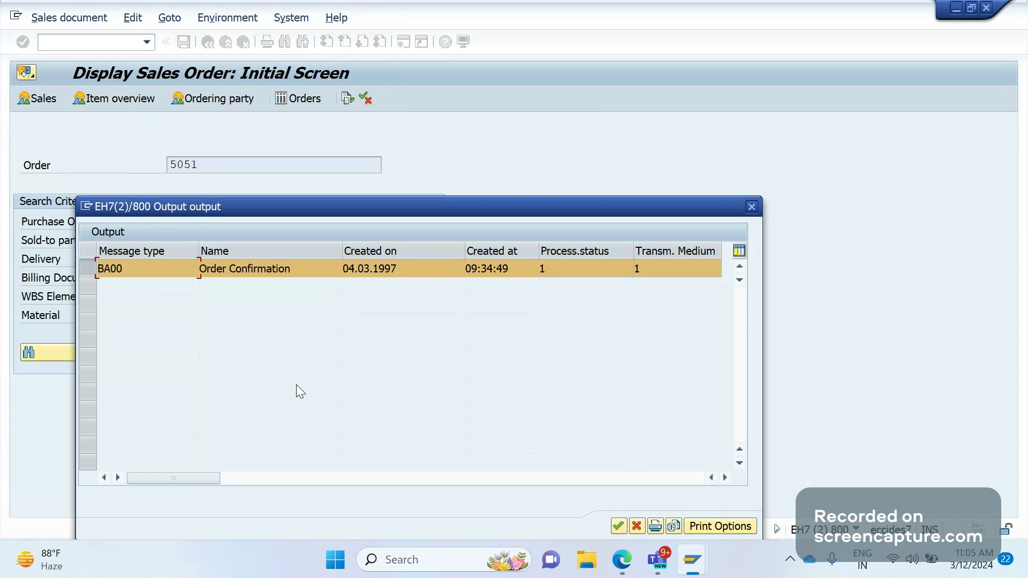
click(674, 528)
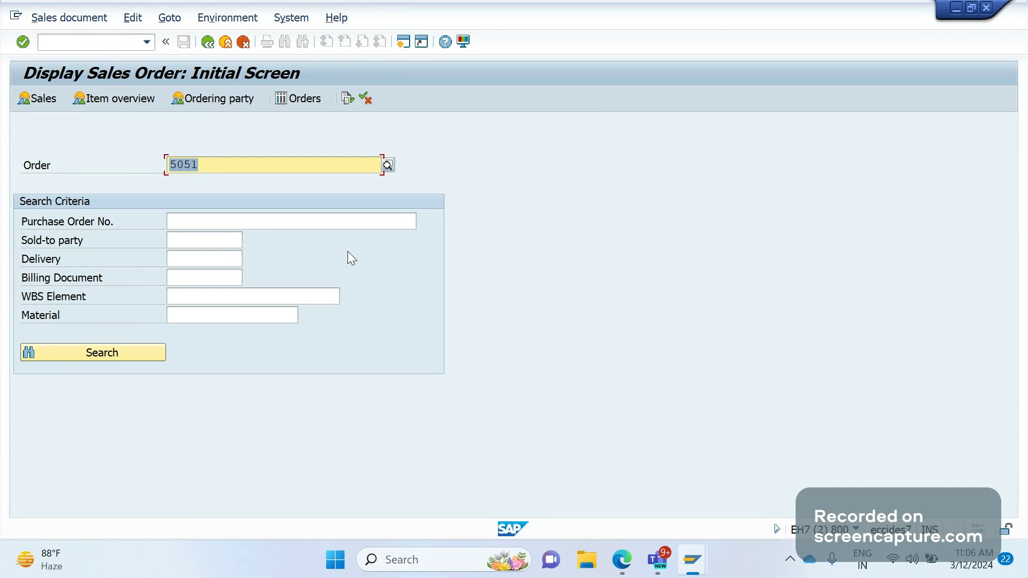
Start /OSE16 in a new session and load the selection screen for table TNAPR
click(81, 40)
text(/OSE16)
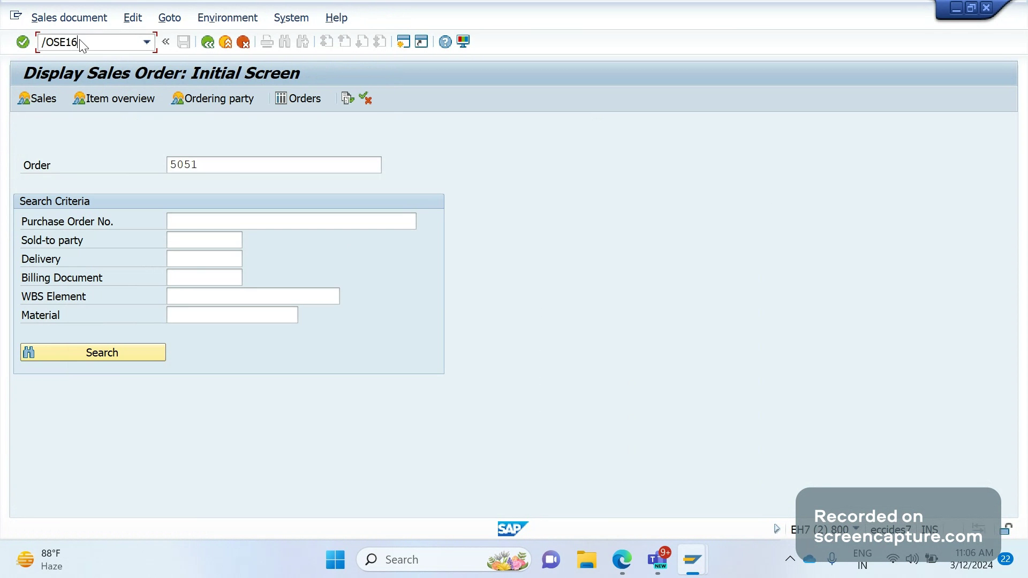
key(Return)
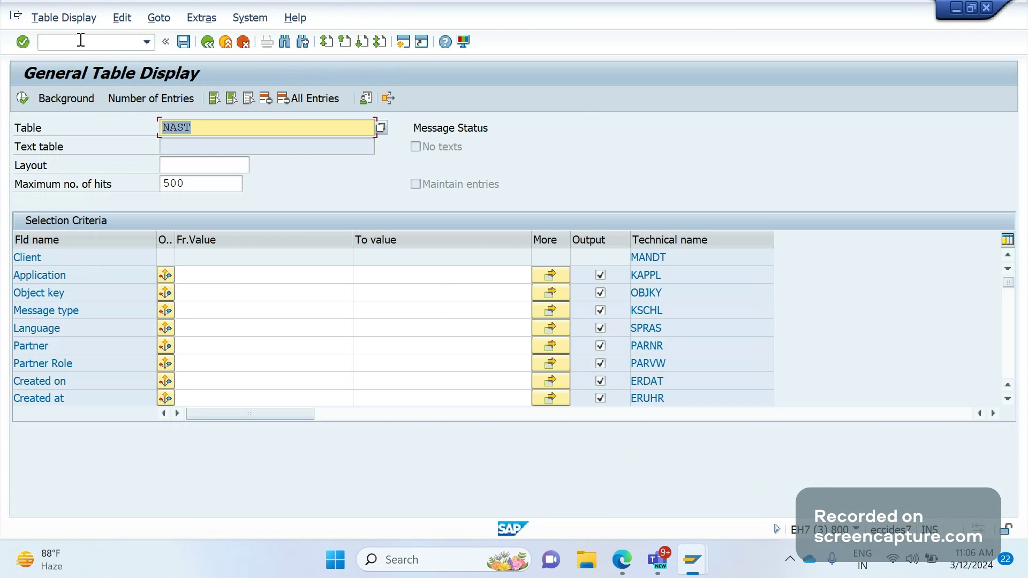
text(TNAPR)
key(Return)
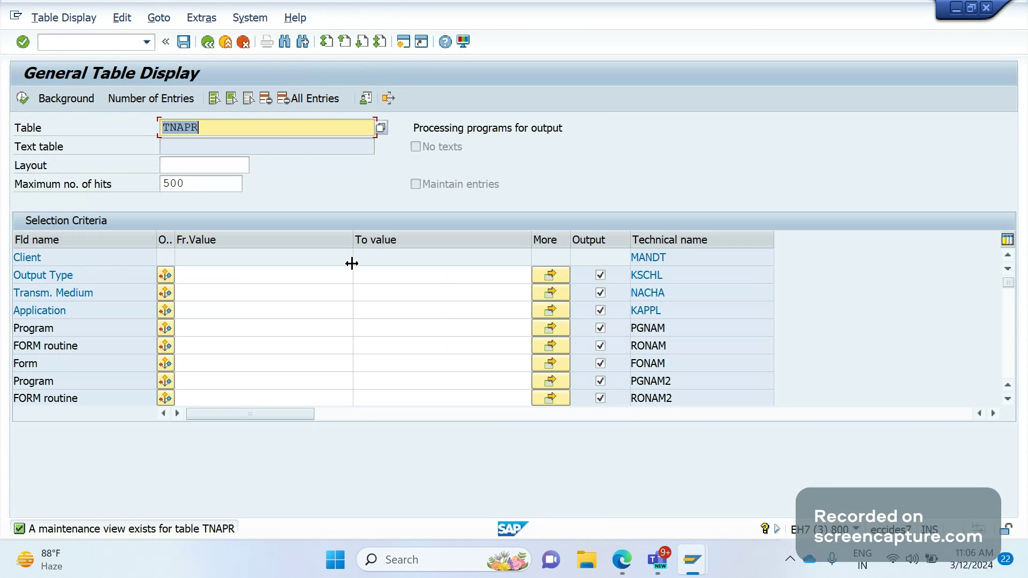
click(290, 131)
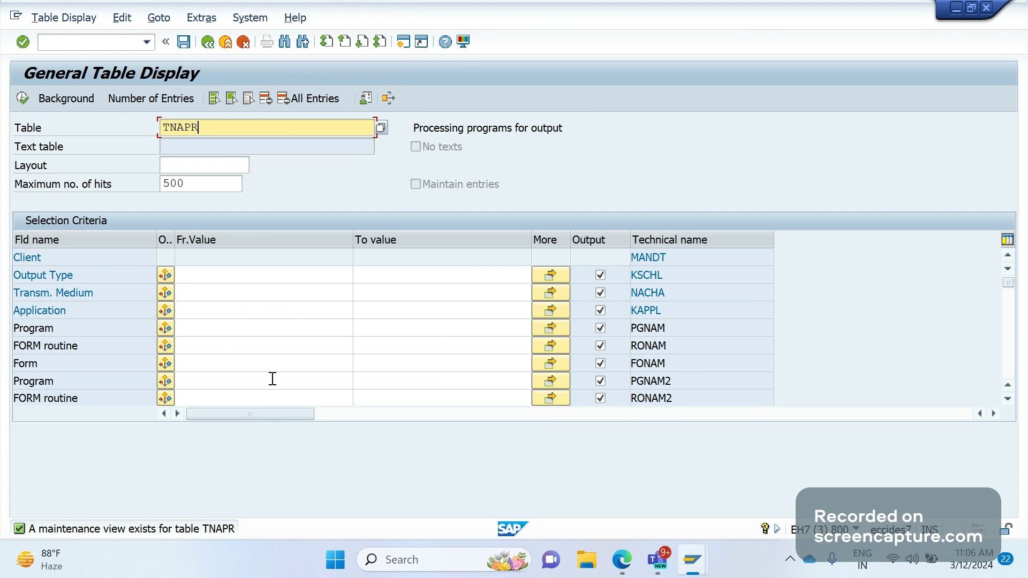
Filter TNAPR on output type BA00 and execute to list its five entries
click(196, 281)
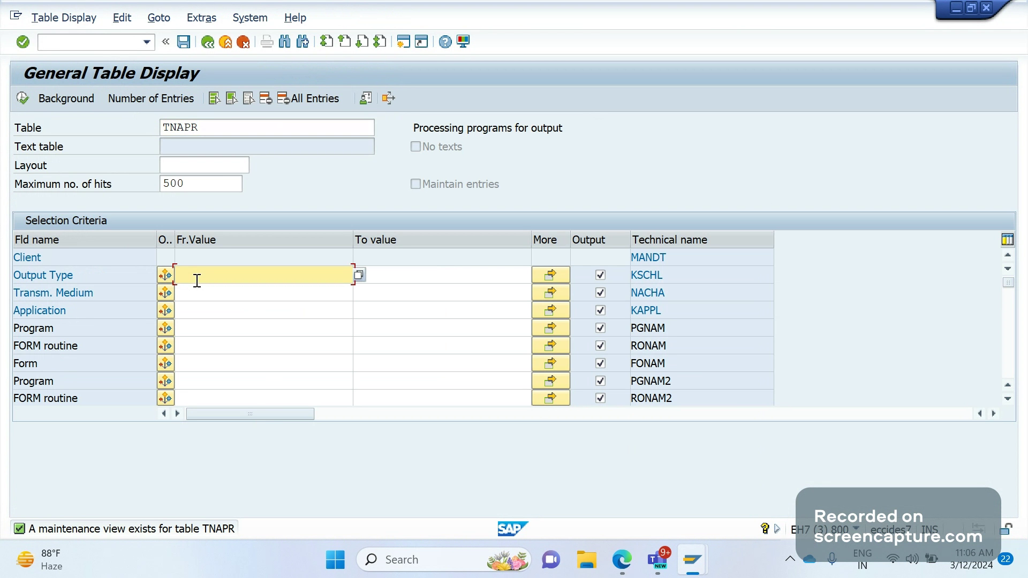
text(BA00)
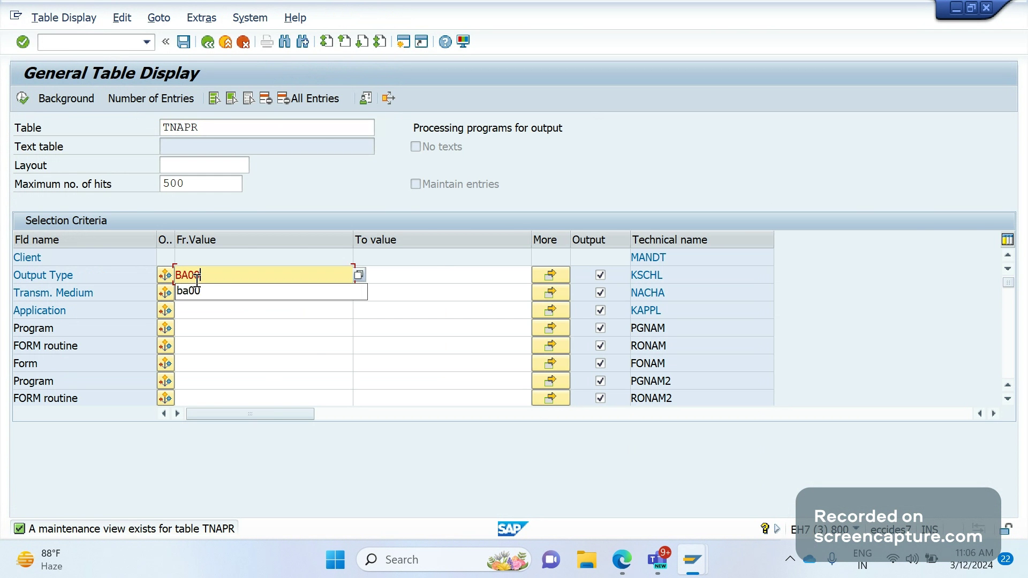
key(F8)
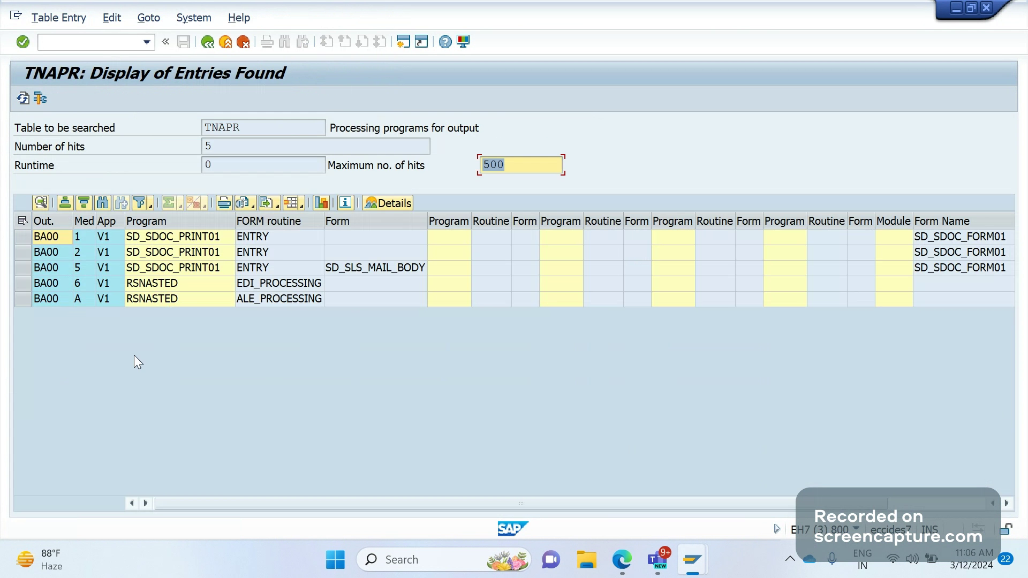
drag(169, 237, 207, 348)
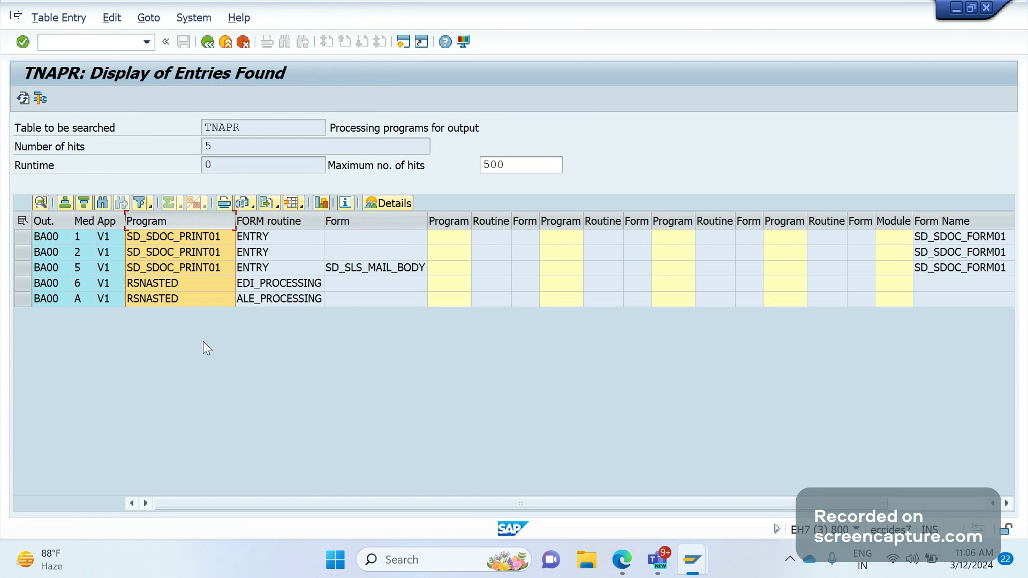
drag(49, 236, 51, 302)
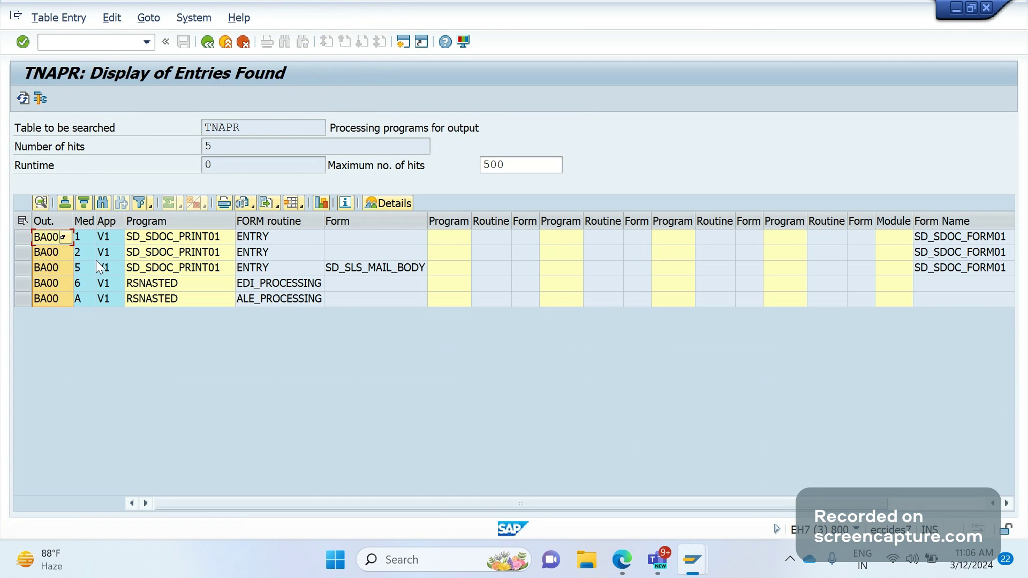
drag(107, 236, 109, 303)
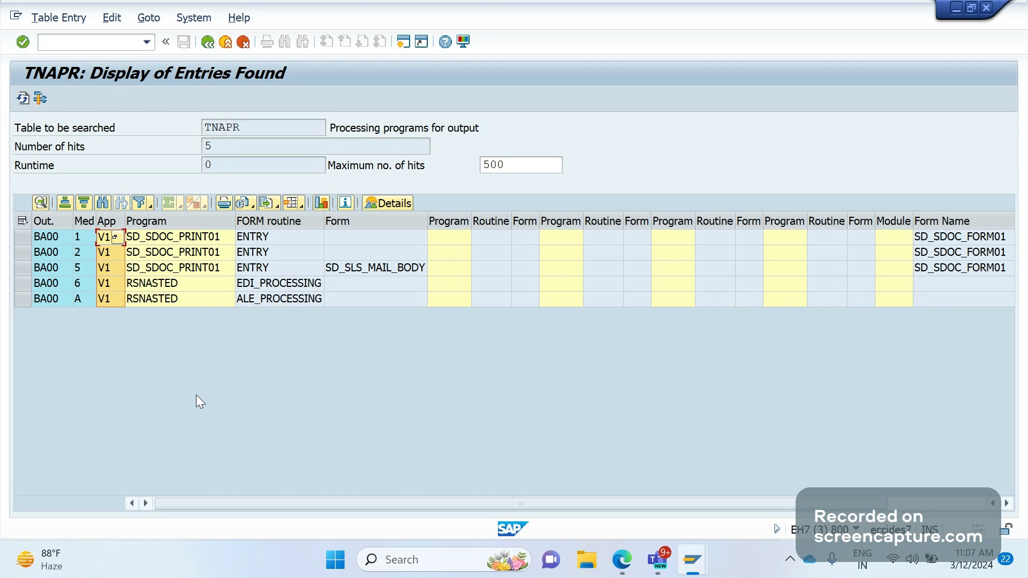
click(81, 239)
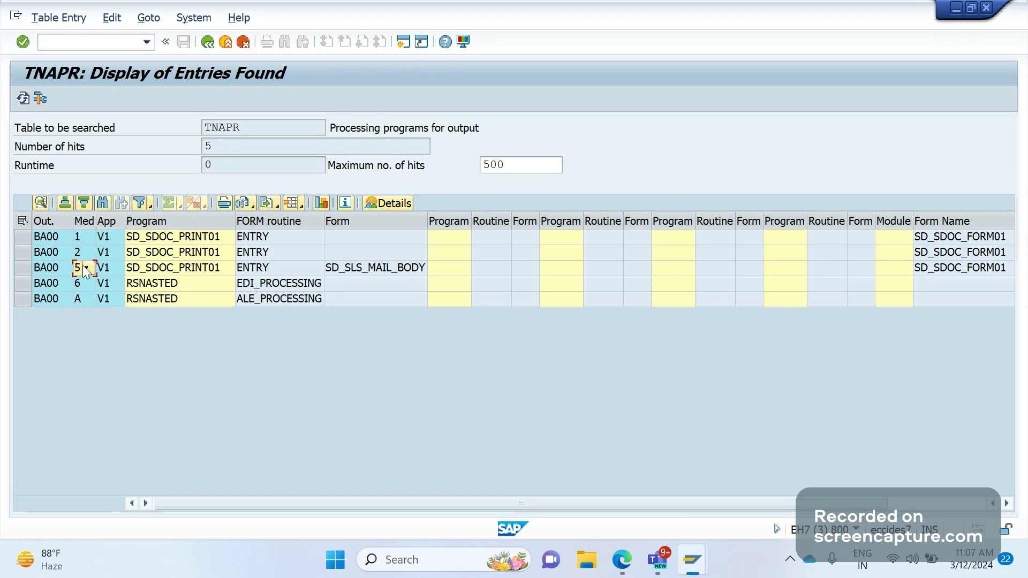
key(Down)
click(24, 236)
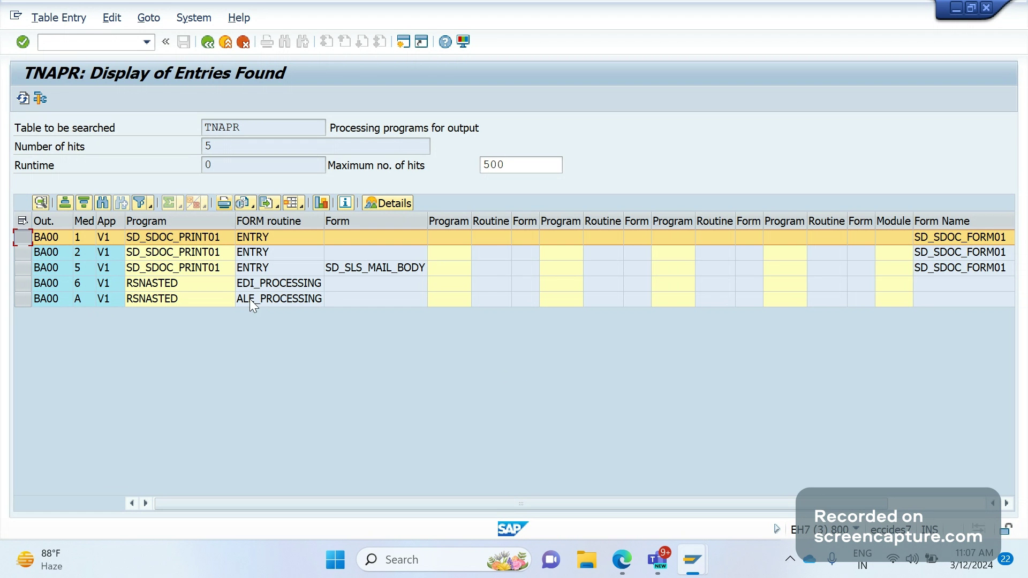
click(79, 41)
text(/ON)
Run NACE and open the output types of application V1 Sales
key(Return)
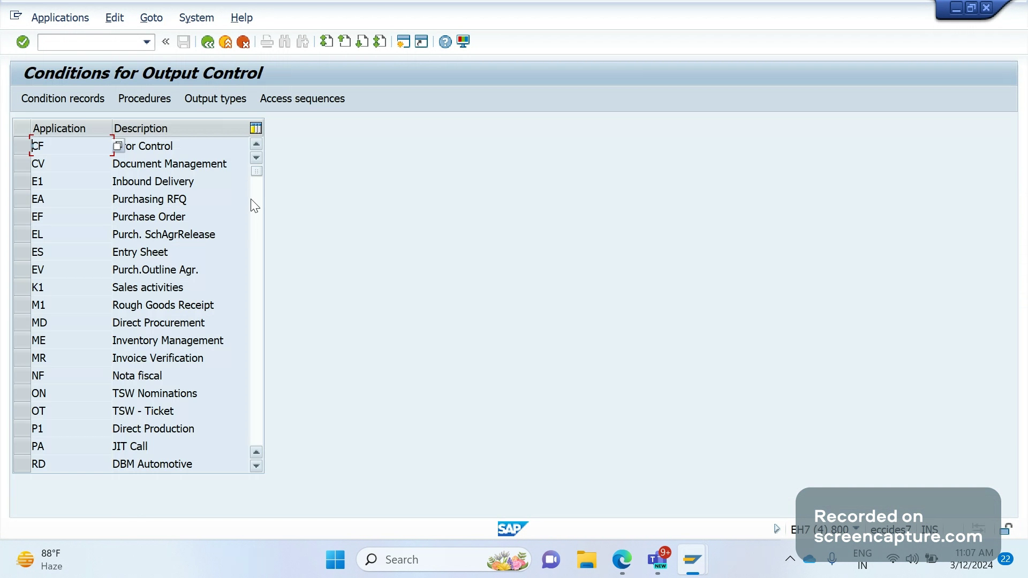
scroll(154, 372, down, 2)
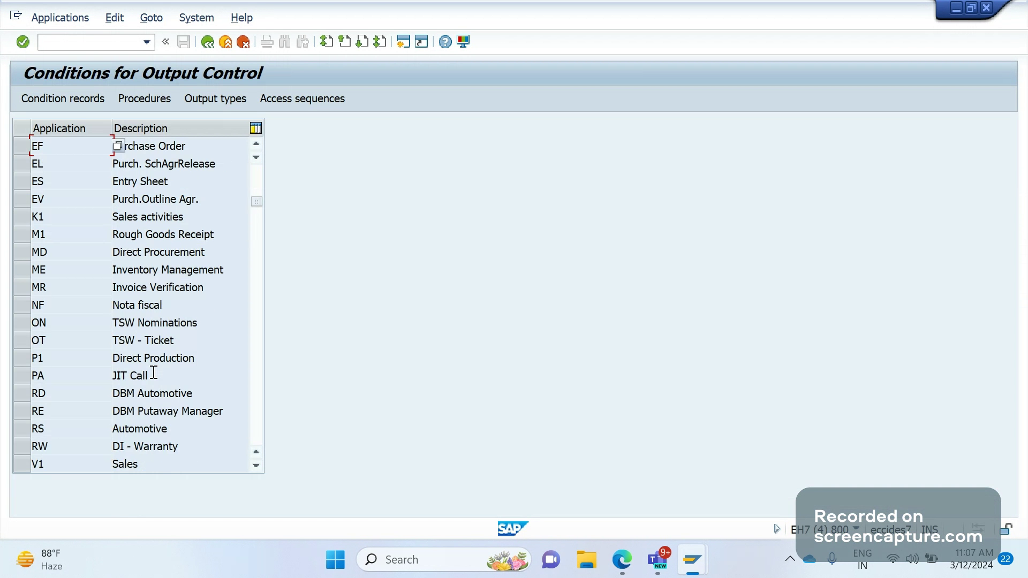
click(22, 465)
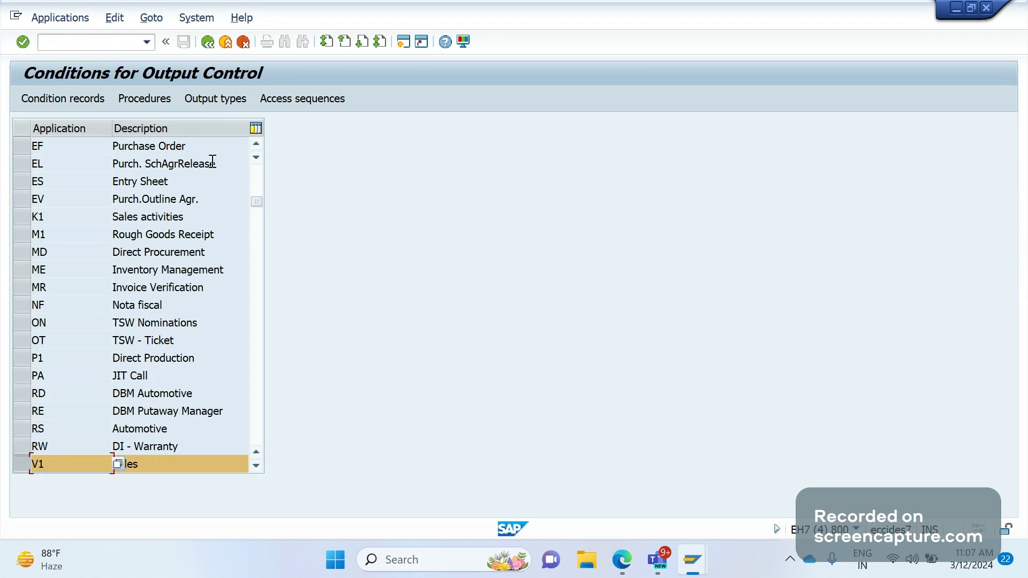
click(207, 99)
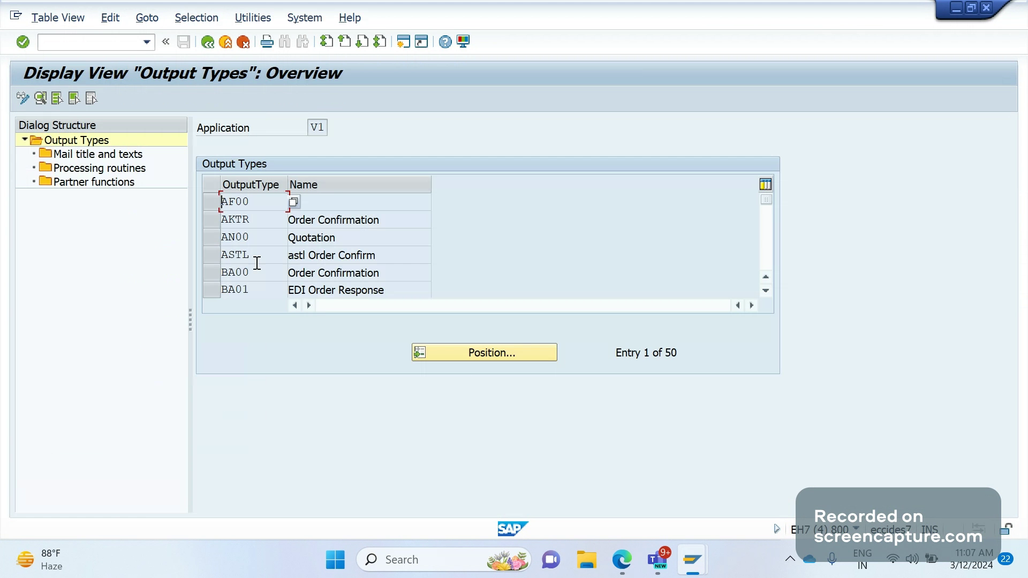
Open the BA00 Order Confirmation details and view its Default values
click(220, 276)
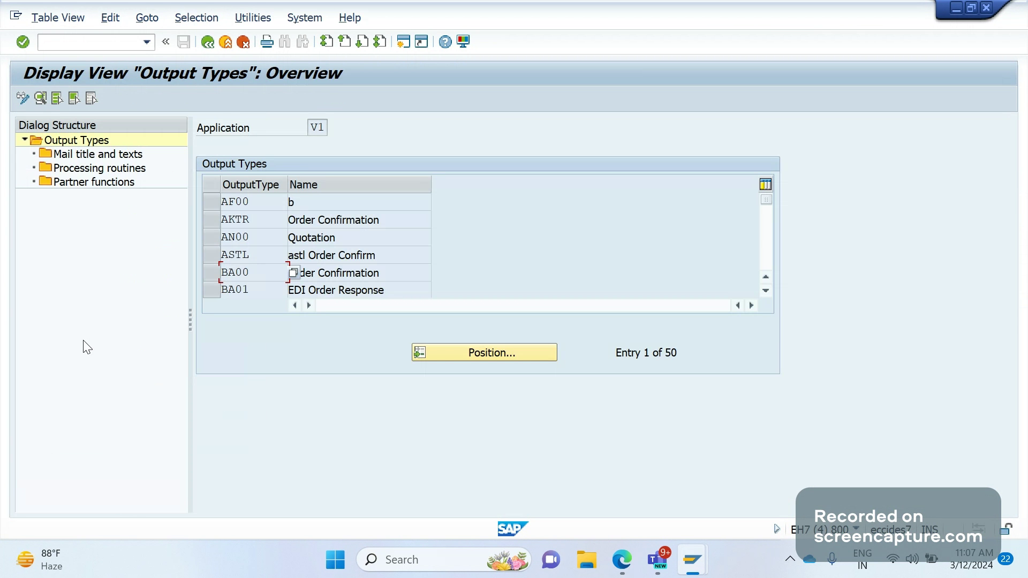
double_click(239, 272)
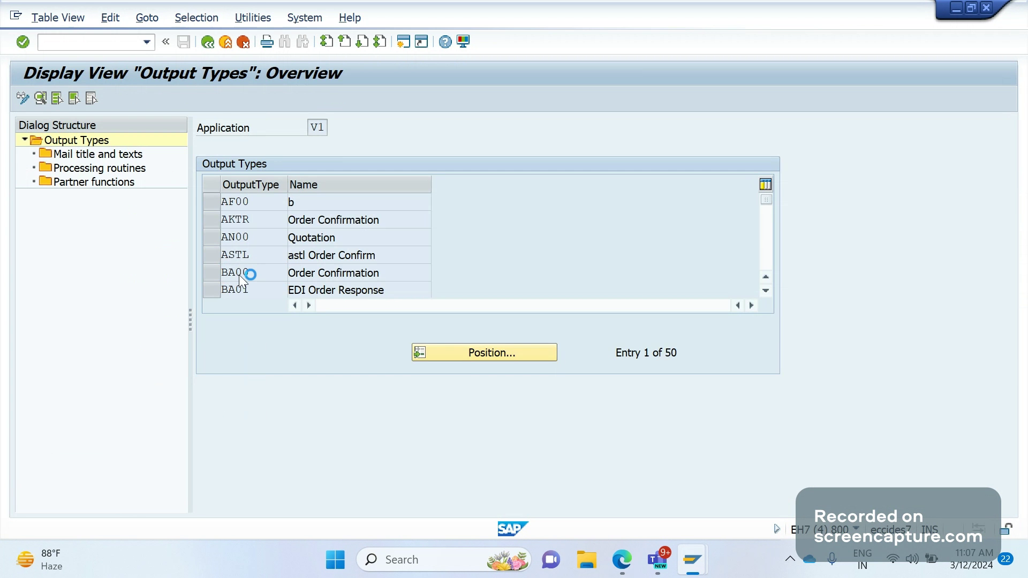
scroll(729, 320, down, 1)
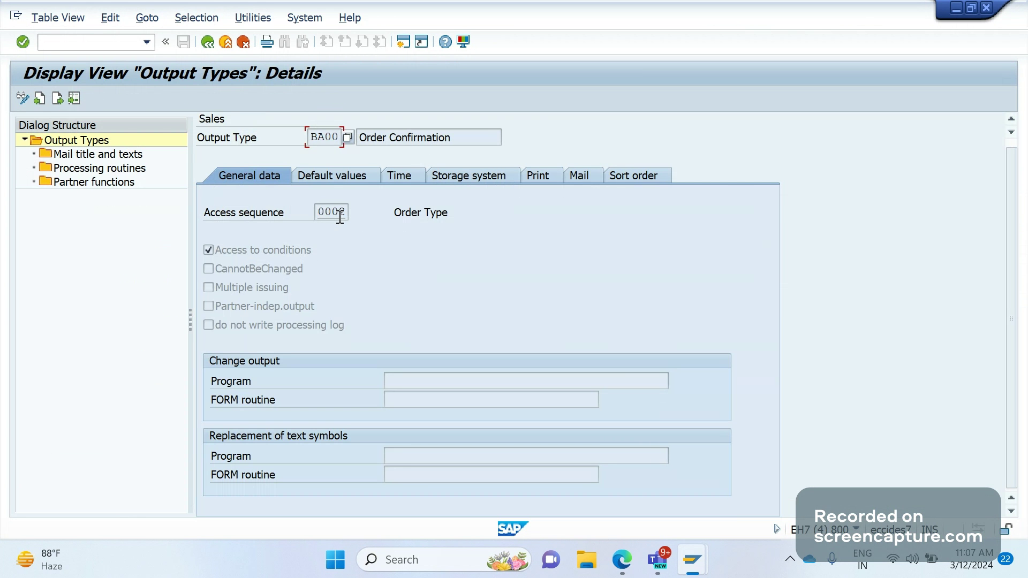
click(336, 177)
Check BA00's Time settings and processing routines, then select all five TNAPR entries to compare
key(ctrl+Page_Down)
click(93, 171)
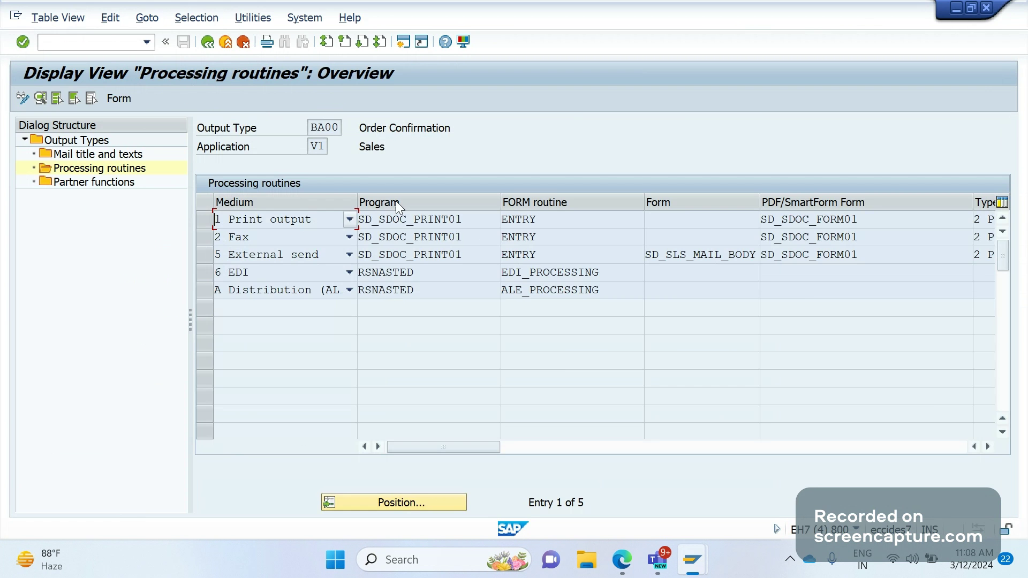
key(super+Tab)
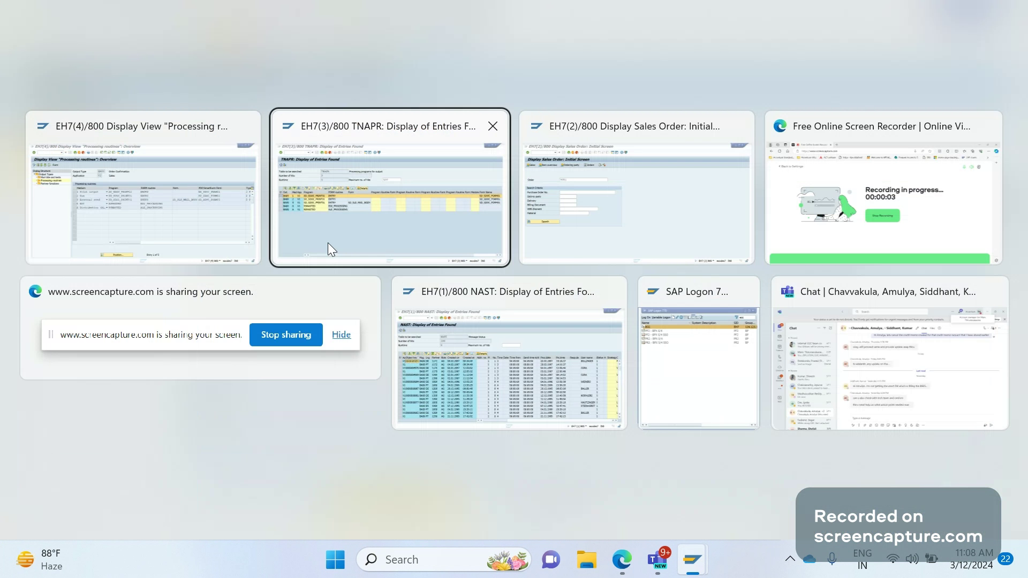
click(328, 242)
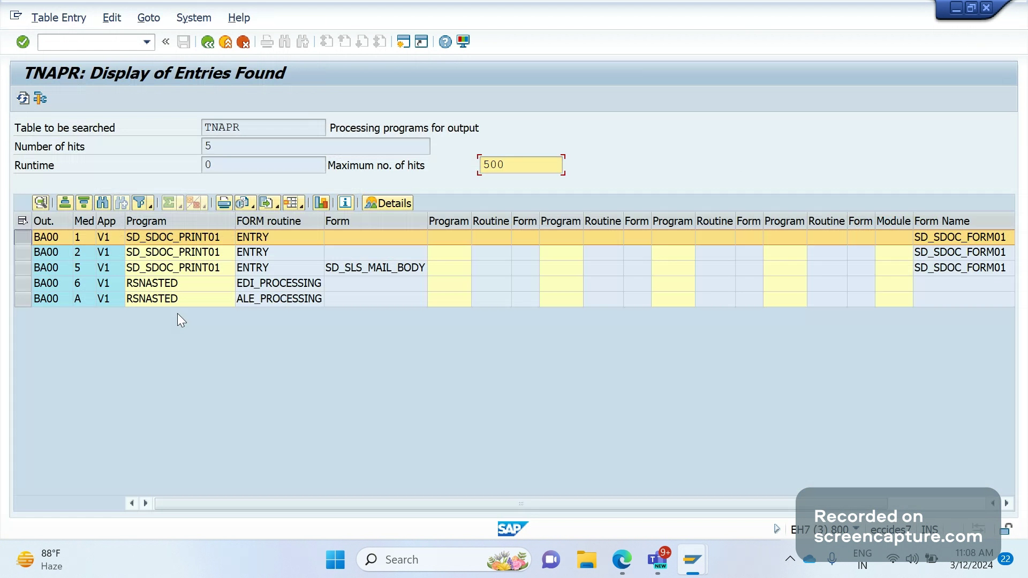
click(17, 239)
drag(24, 242, 291, 375)
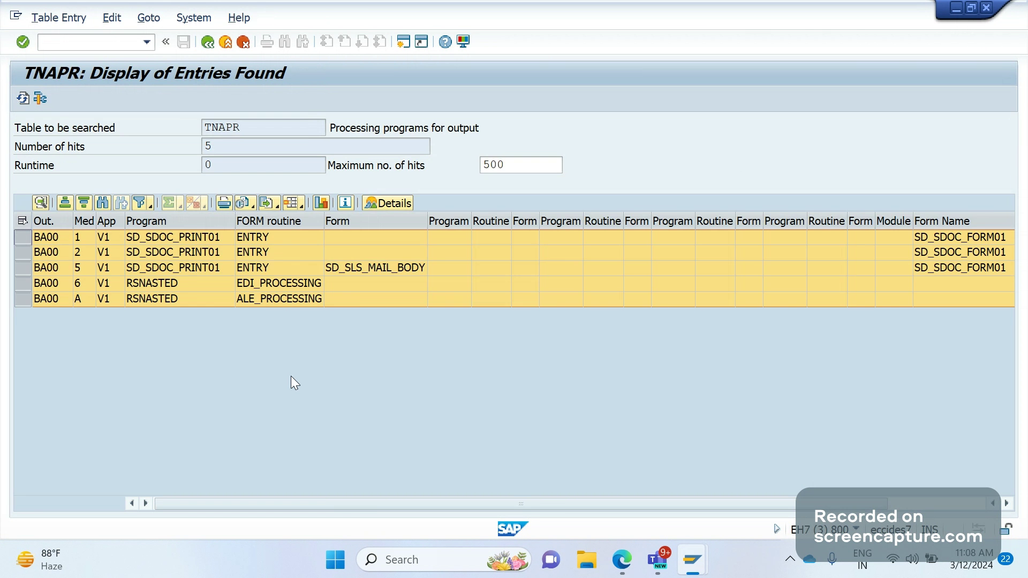
key(alt+Tab)
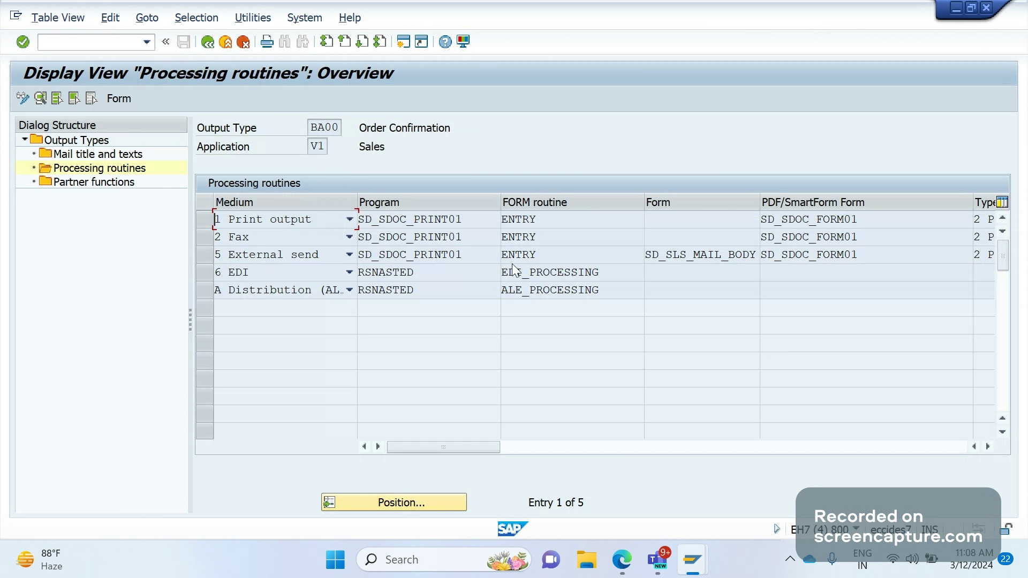
key(alt+Tab)
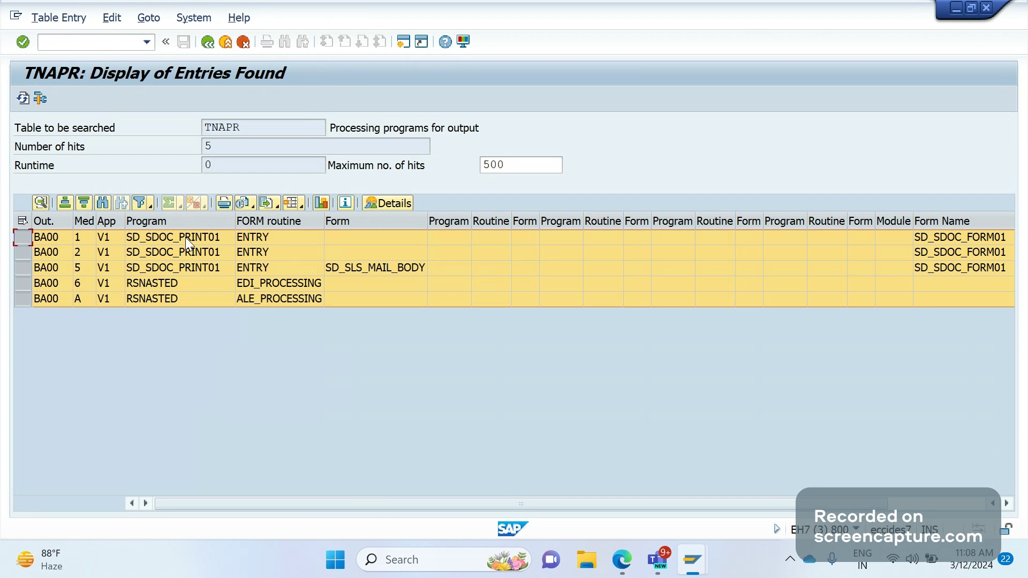